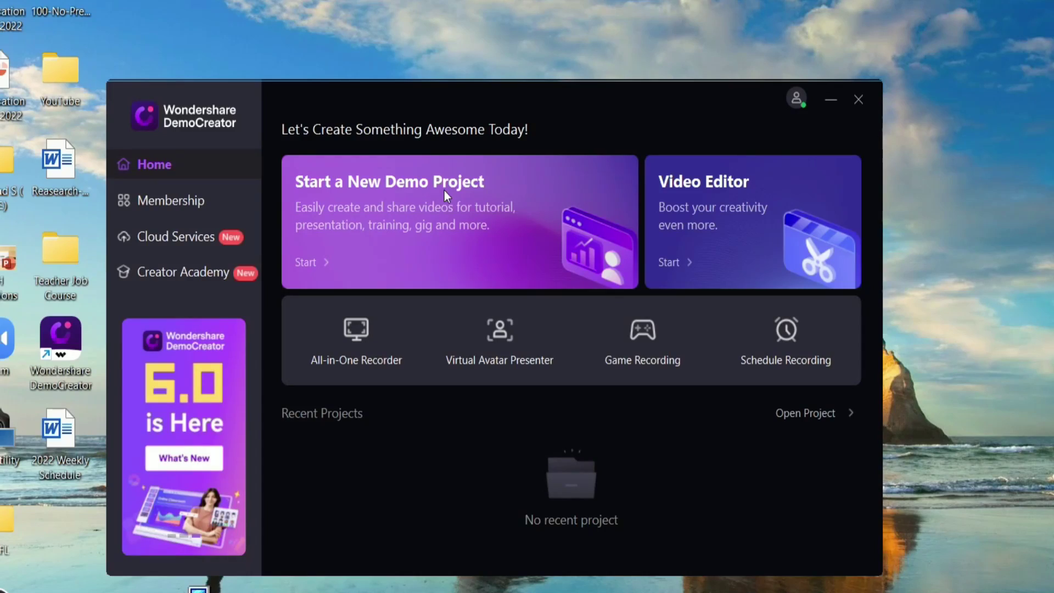
# Start a new demo project and move the webcam overlay to the canvas's top-left corner.
pyautogui.click(443, 190)
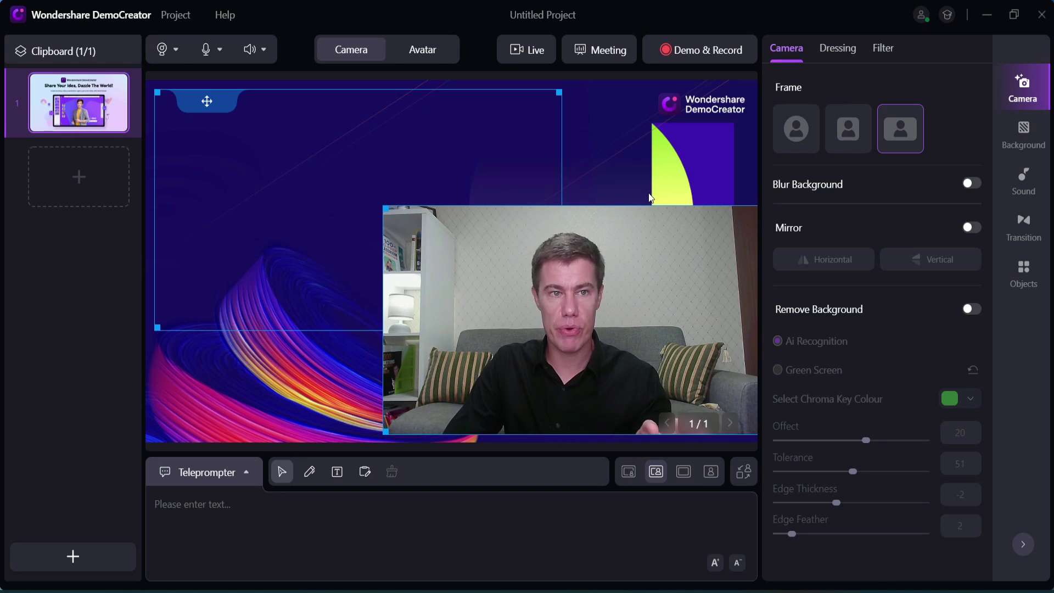
pyautogui.moveTo(618, 221); pyautogui.dragTo(385, 110)
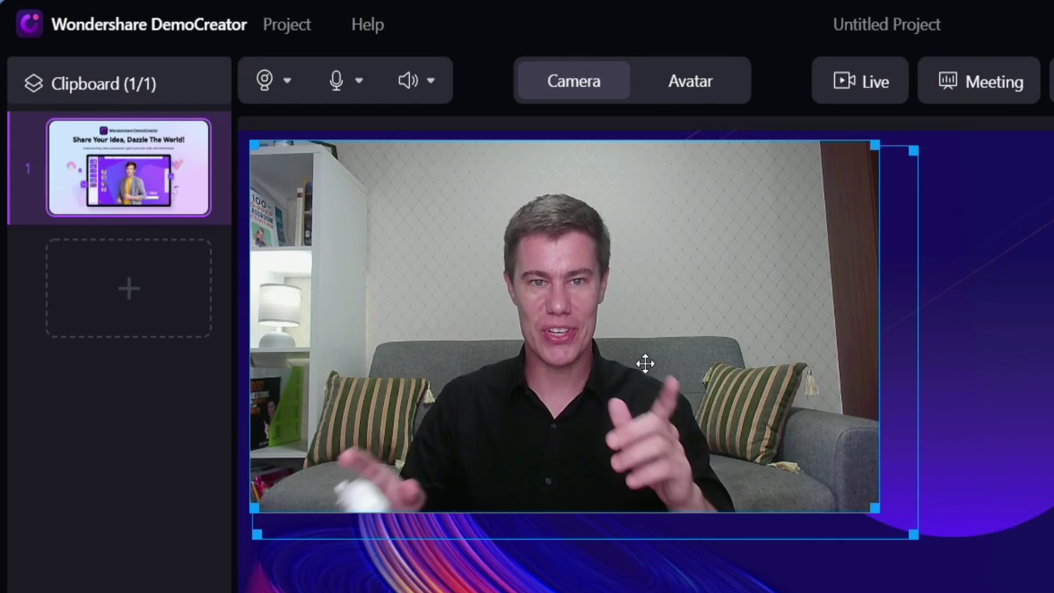
# Confirm the Live! Cam Sync 1080p camera and Yeti microphone are selected, then close the lists.
pyautogui.click(286, 88)
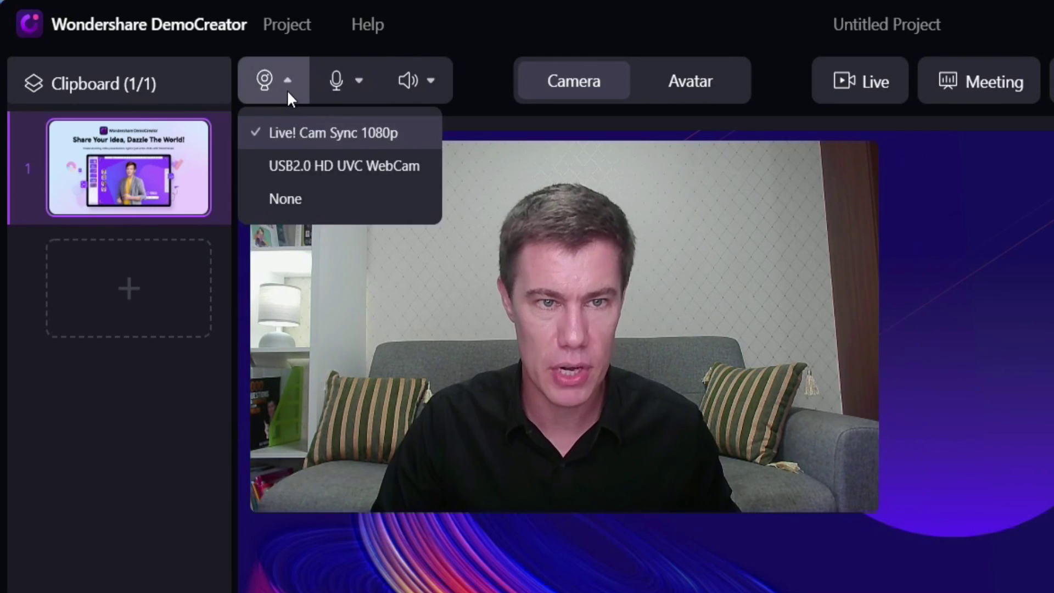
pyautogui.click(360, 81)
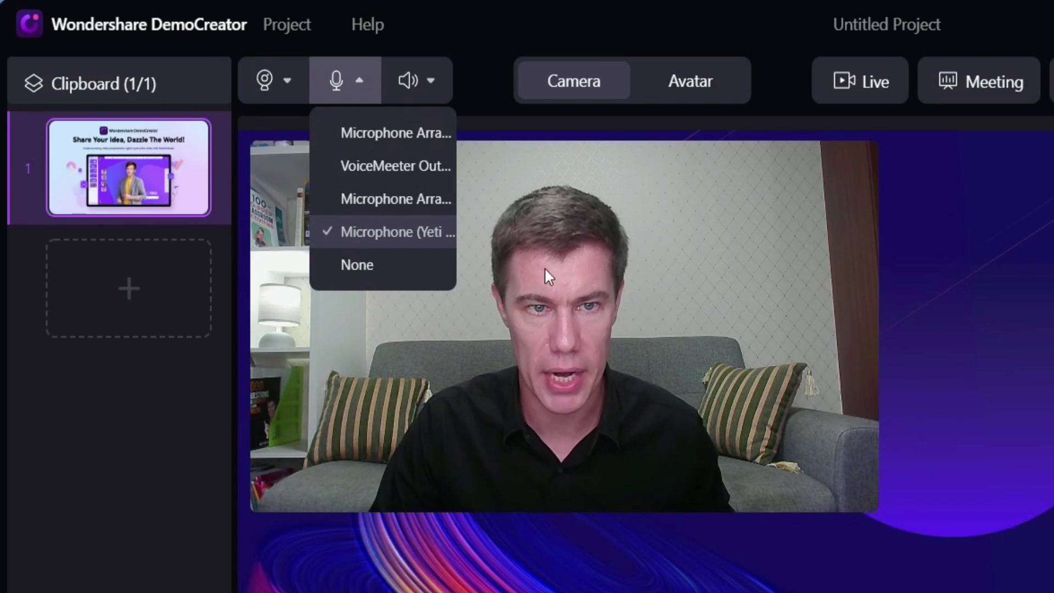
pyautogui.click(650, 280)
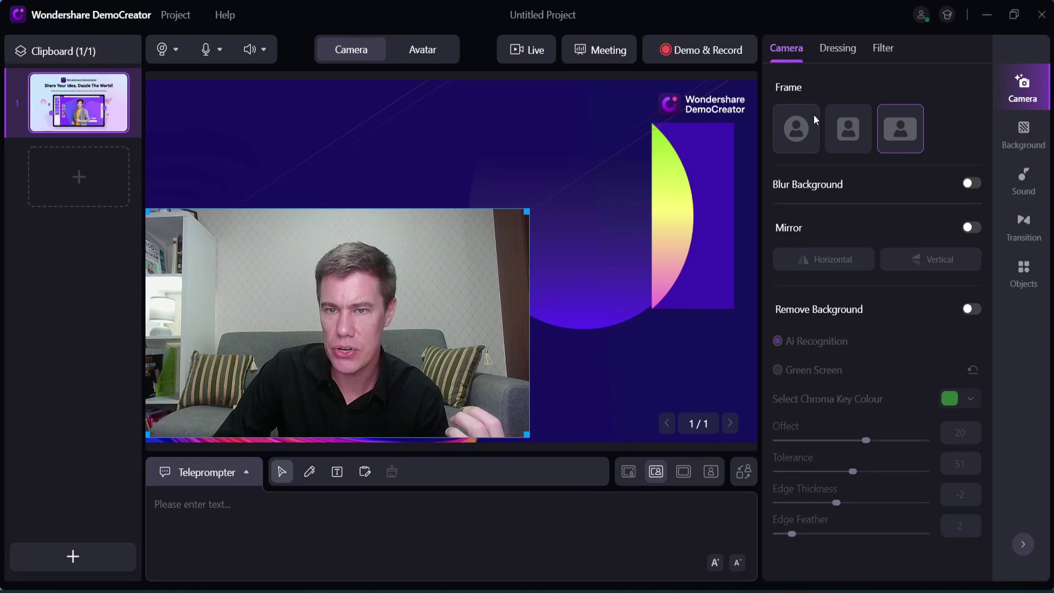
# Give the camera a circular frame, enable Dressing Room, and lower skin toning and brightness to about 67% and 68%.
pyautogui.click(803, 127)
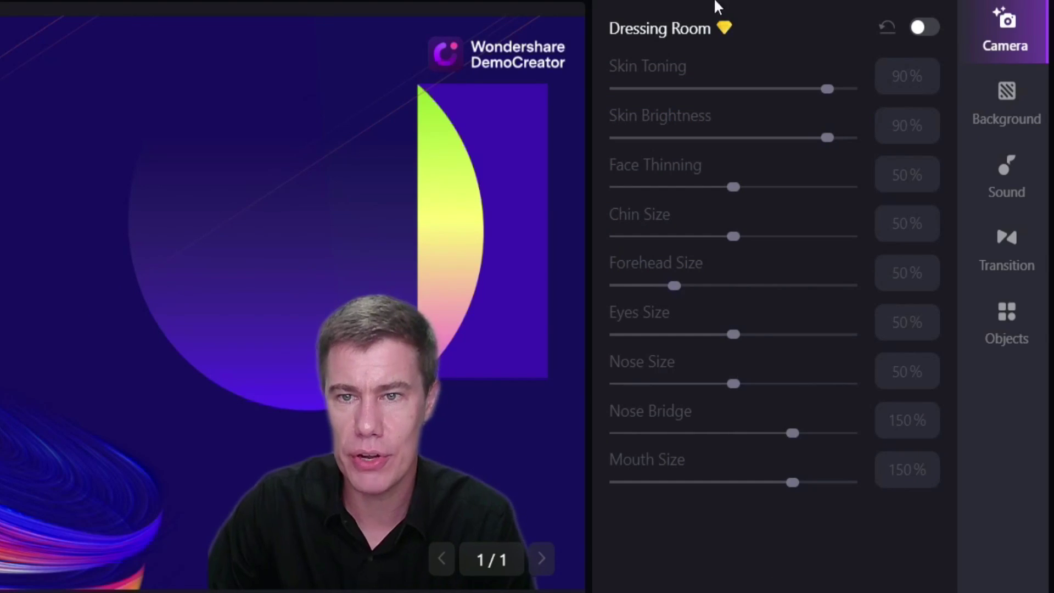
pyautogui.click(917, 29)
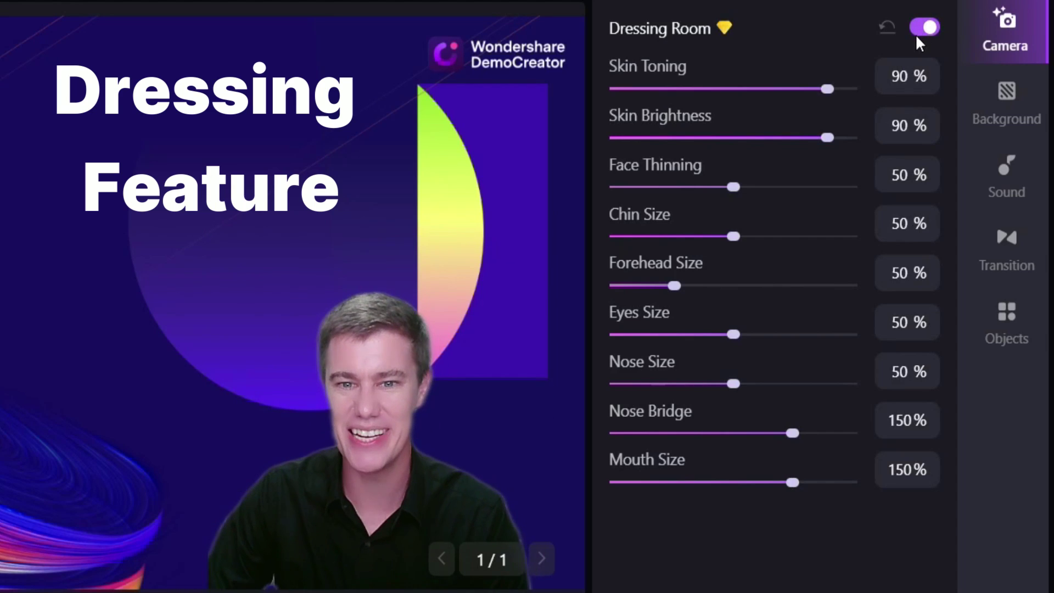
pyautogui.moveTo(825, 88); pyautogui.dragTo(779, 92)
pyautogui.moveTo(825, 138); pyautogui.dragTo(788, 141)
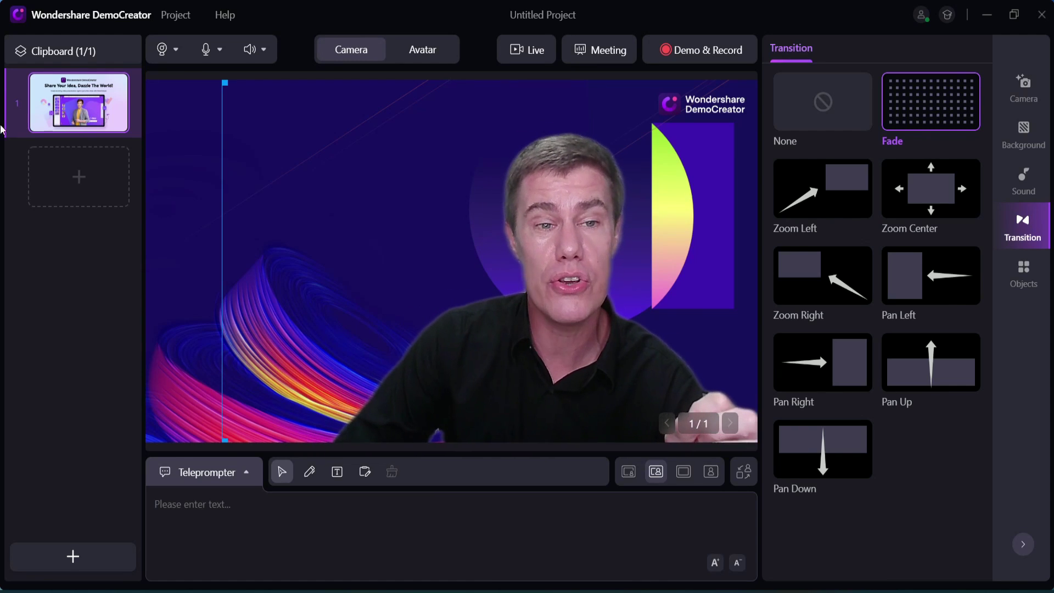
# Add a scene holding the pasted grammar table image, plus a blank third slide.
pyautogui.click(115, 169)
pyautogui.hotkey('ctrl', 'v')
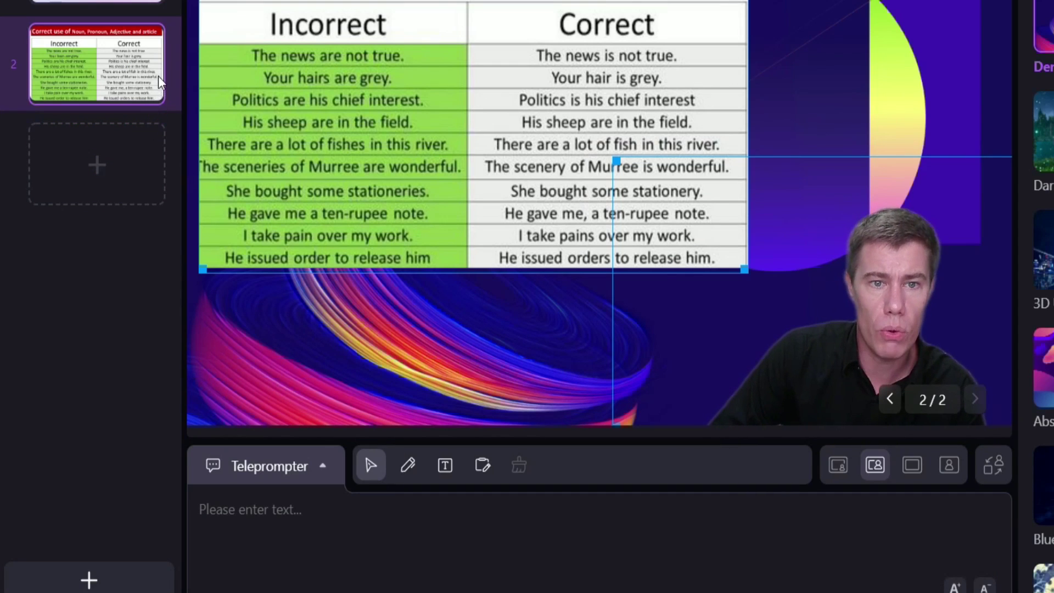
pyautogui.click(101, 149)
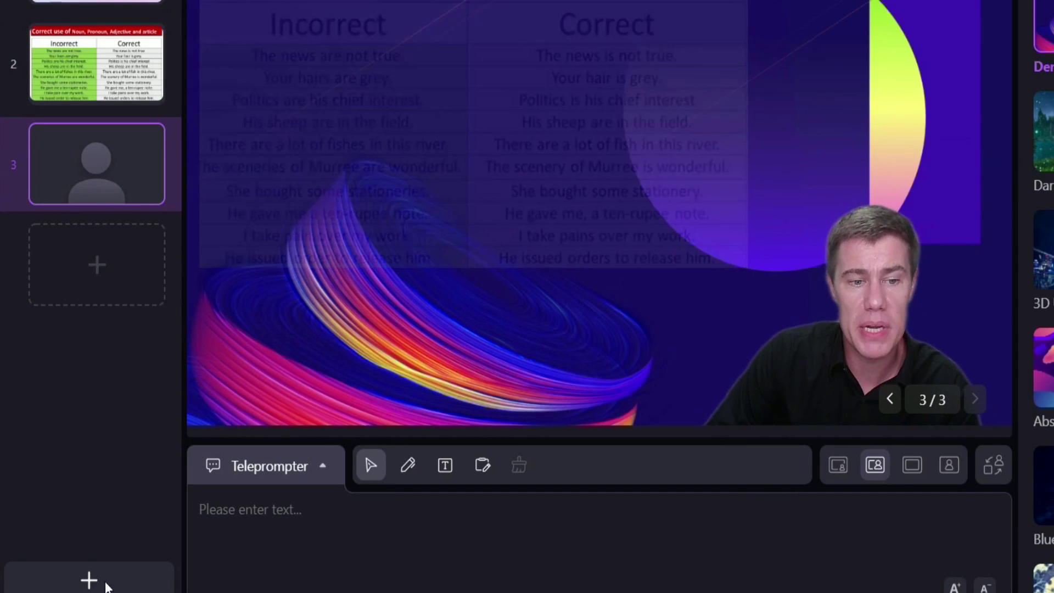
# Import all slides from the Democreator PowerPoint presentation.
pyautogui.click(104, 583)
pyautogui.click(104, 478)
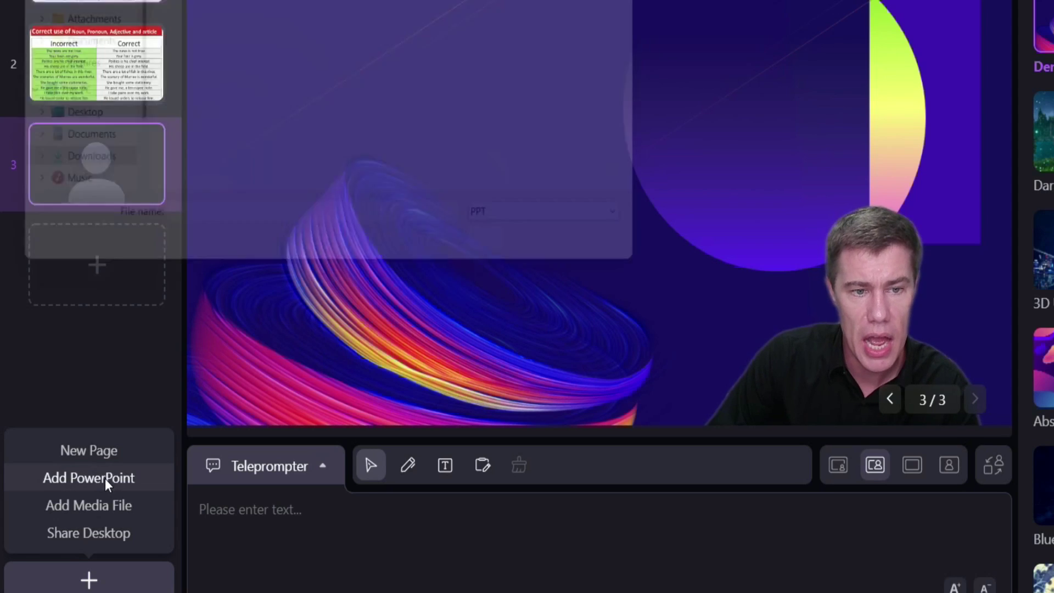
pyautogui.click(186, 12)
pyautogui.click(546, 264)
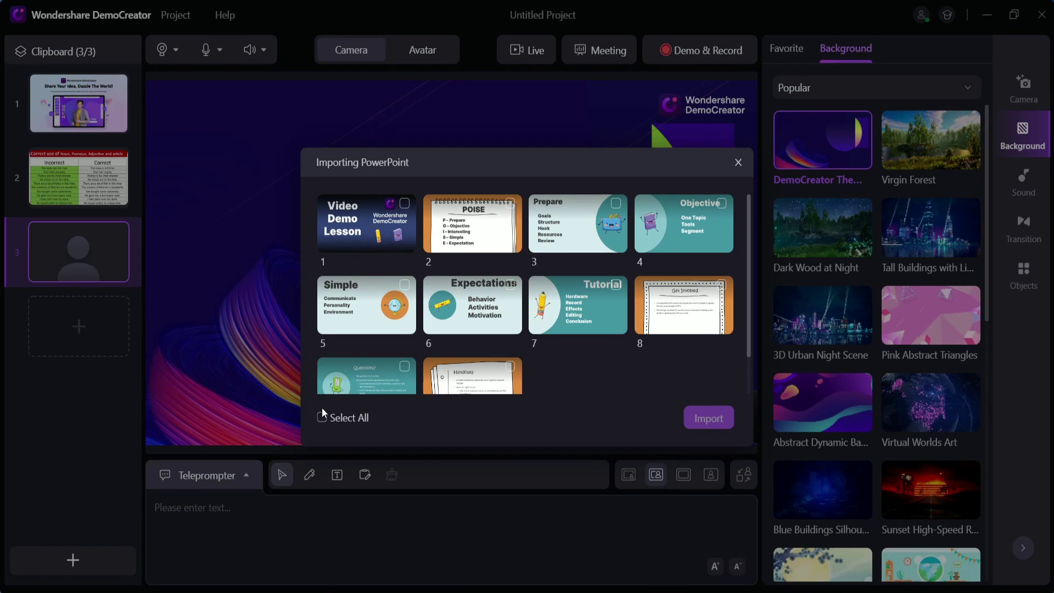
pyautogui.click(322, 414)
pyautogui.click(712, 420)
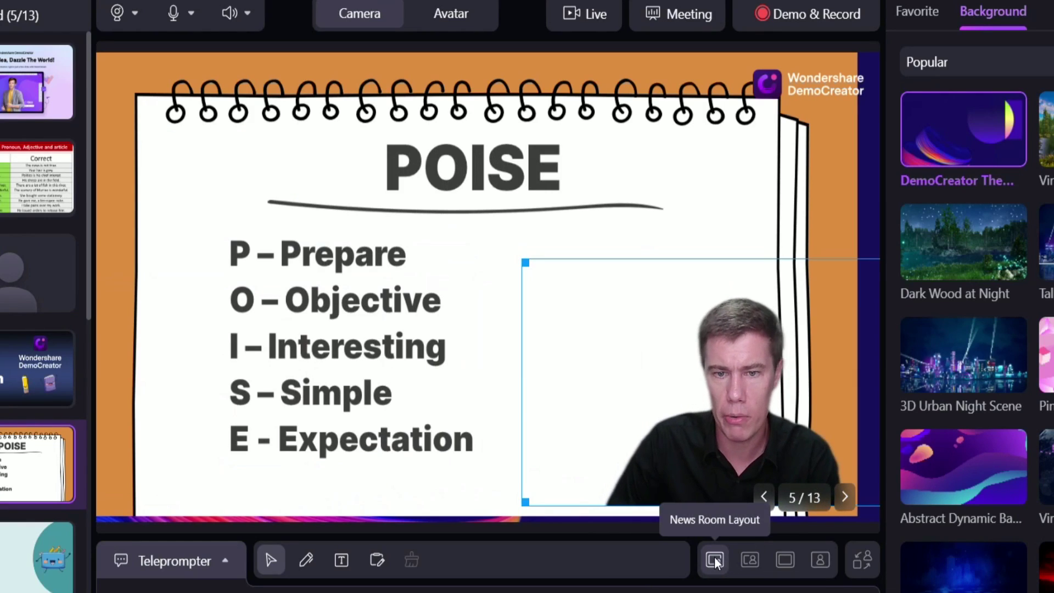
# Enlarge the webcam presenter, then try the Merge Display and Content Full-Screen layouts.
pyautogui.moveTo(519, 257); pyautogui.dragTo(421, 206)
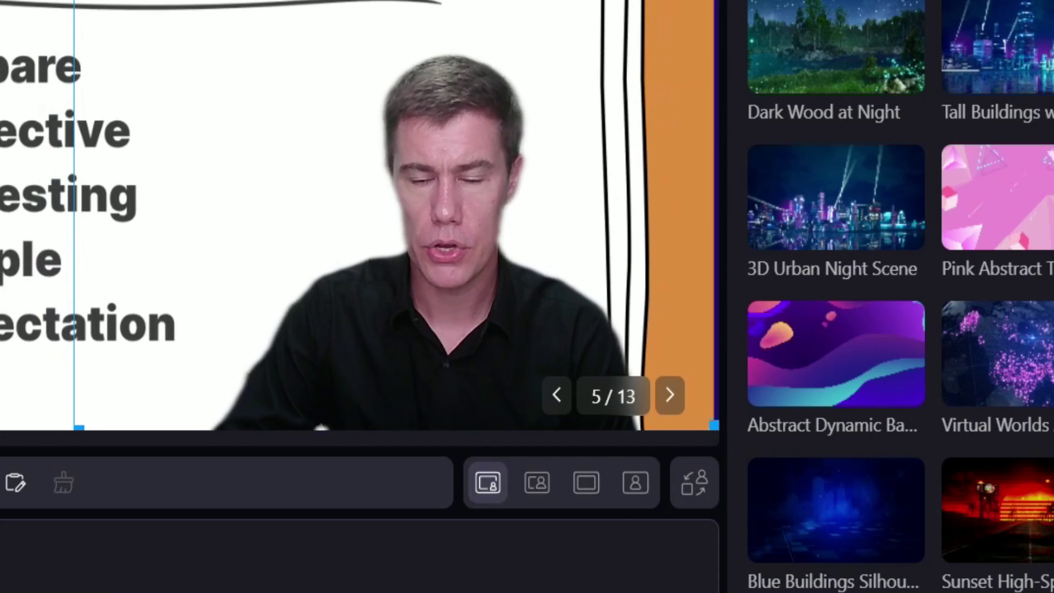
pyautogui.click(537, 478)
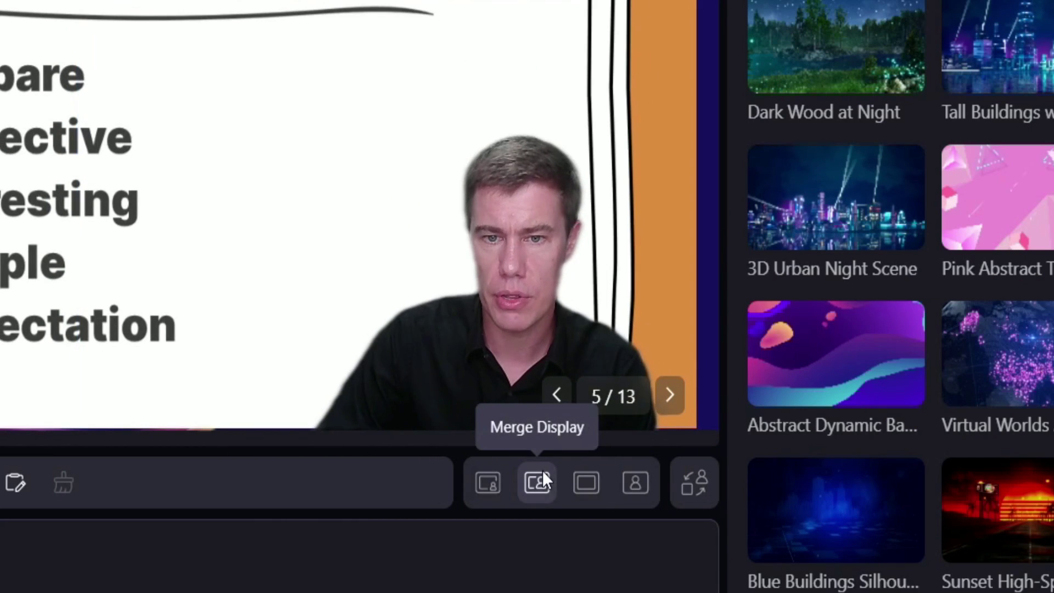
pyautogui.click(589, 492)
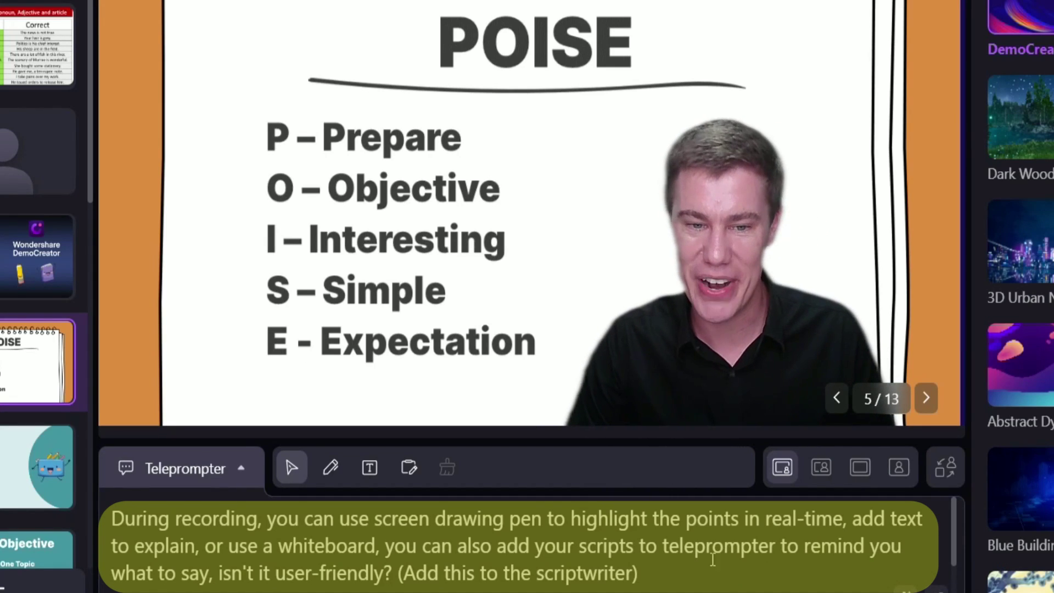
# Circle POISE in red with the Pen and switch to a blank whiteboard.
pyautogui.click(329, 465)
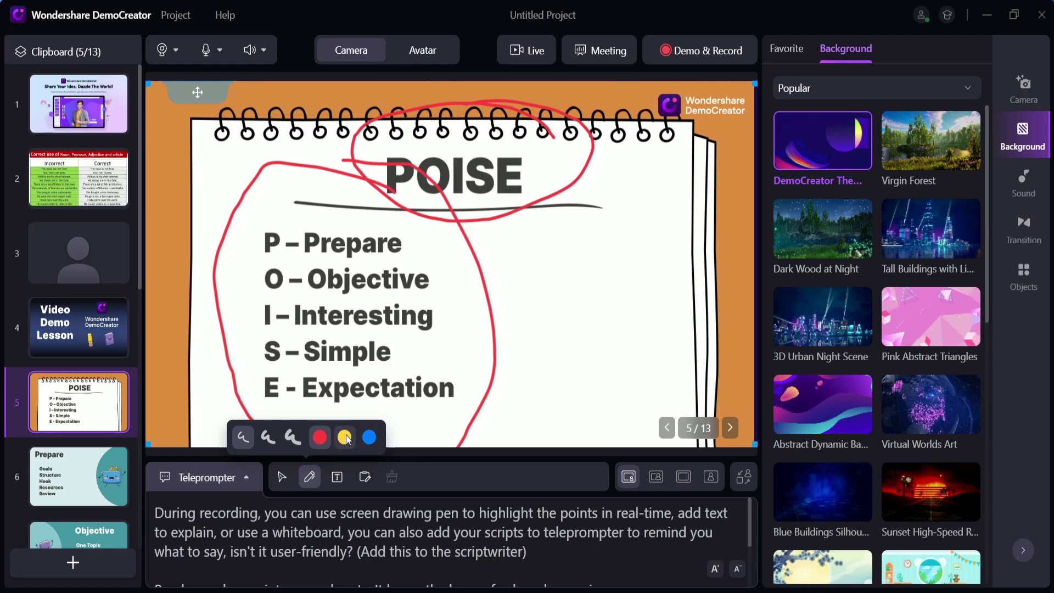
pyautogui.click(338, 479)
pyautogui.click(364, 476)
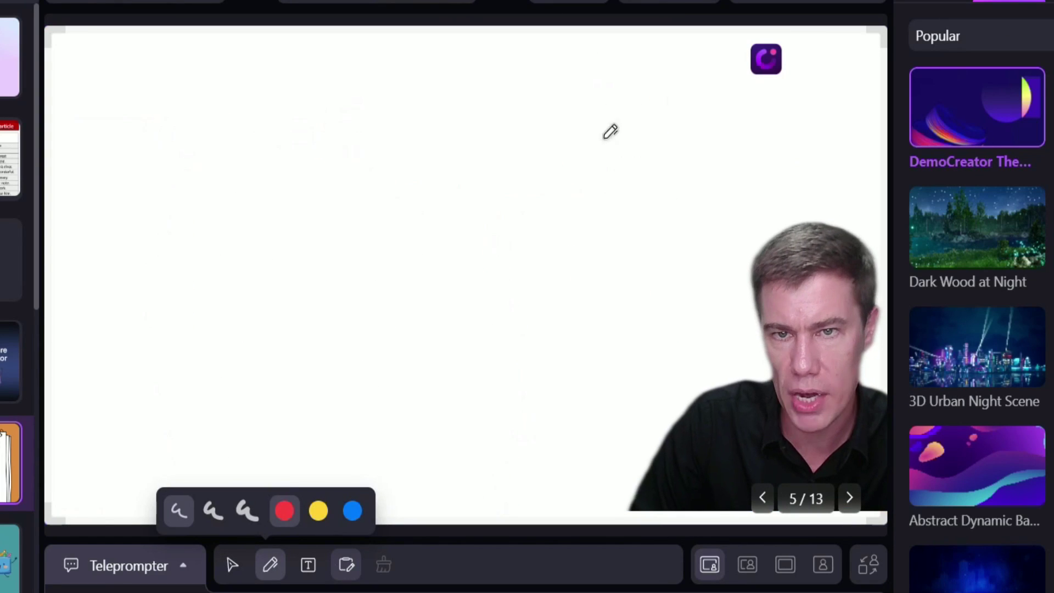
# Add an upper-left text list reading Hook, Media, Activities, Review on separate lines.
pyautogui.click(308, 564)
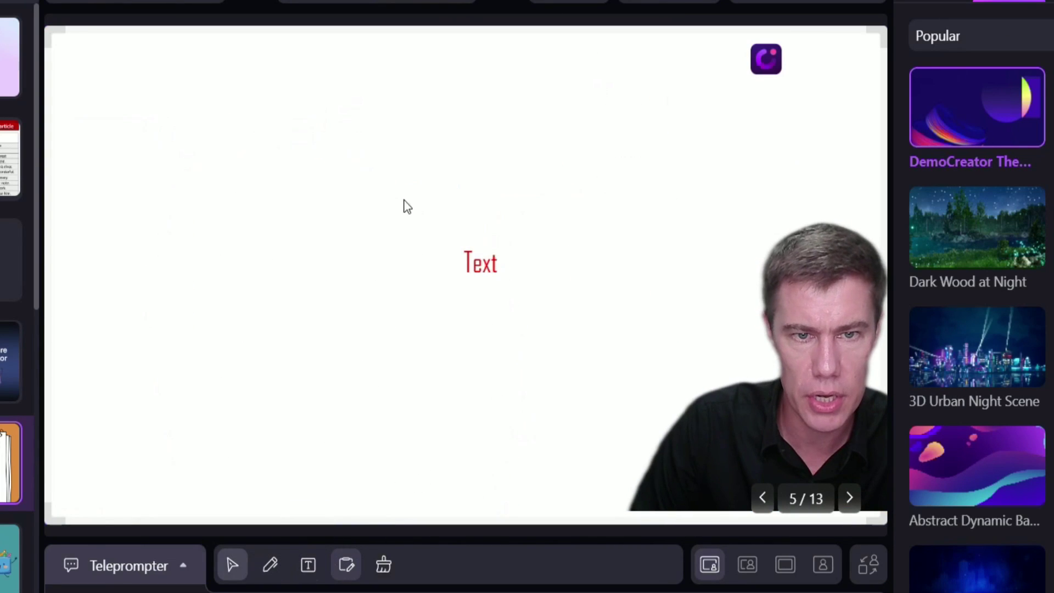
pyautogui.moveTo(475, 269); pyautogui.dragTo(234, 179)
pyautogui.doubleClick(263, 179)
pyautogui.press('BackSpace')
pyautogui.press('BackSpace')
pyautogui.press('BackSpace')
pyautogui.press('BackSpace')
pyautogui.write('Hook')
pyautogui.press('Return')
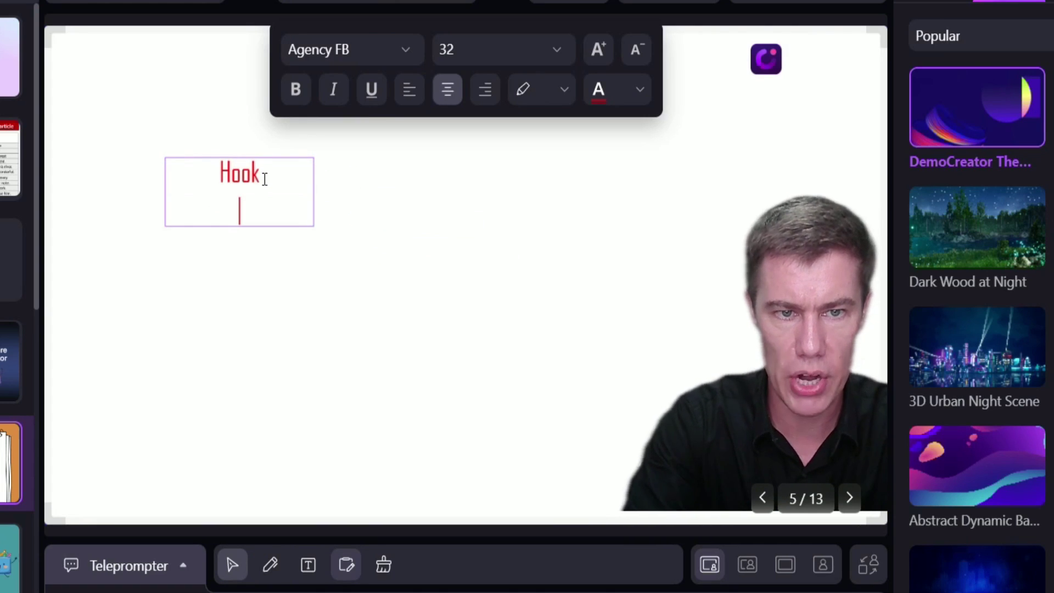
pyautogui.write('Media')
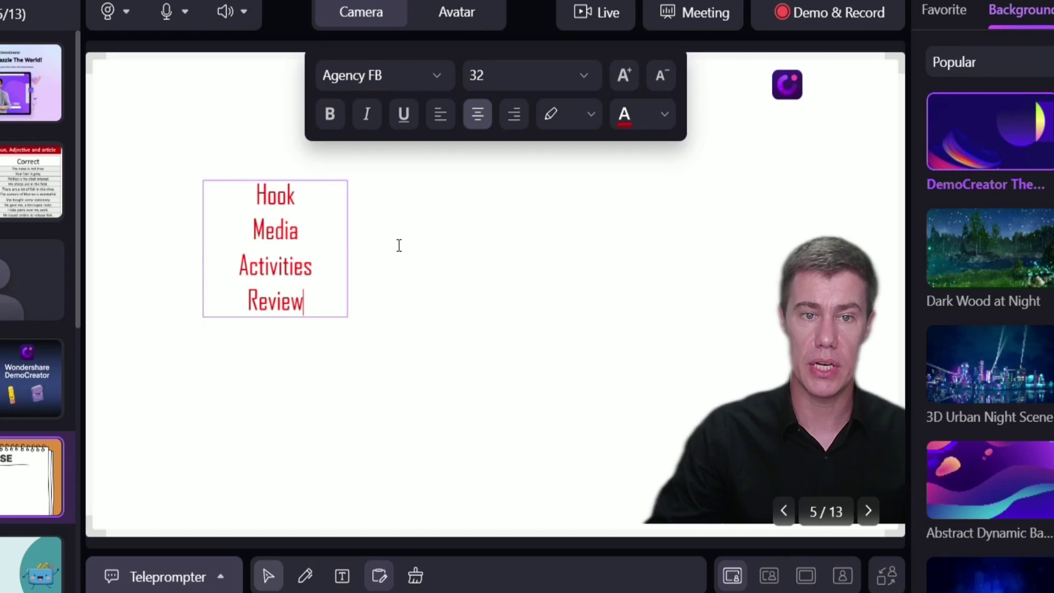
pyautogui.click(509, 266)
pyautogui.moveTo(415, 278); pyautogui.dragTo(519, 439)
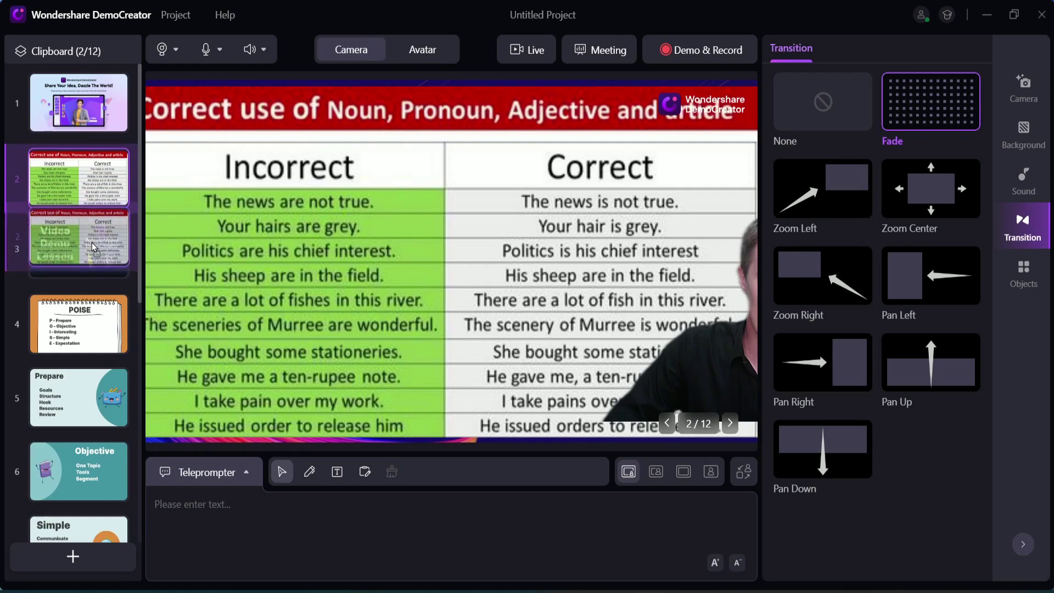
# Move slide 2 further down the order and give the Prepare slide a Pan Left transition.
pyautogui.moveTo(79, 189); pyautogui.dragTo(93, 483)
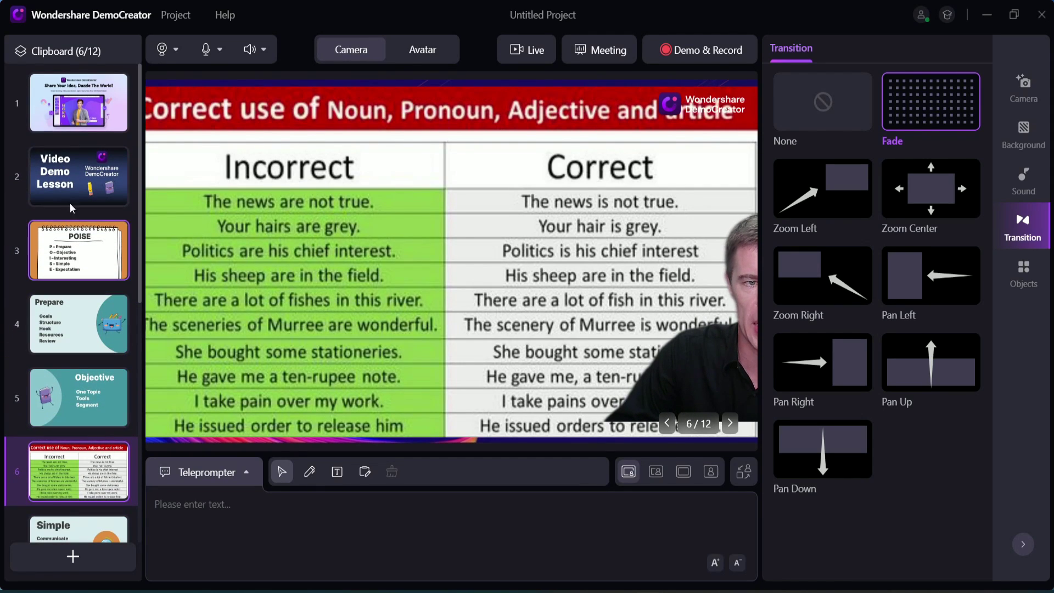
pyautogui.click(78, 324)
pyautogui.click(920, 298)
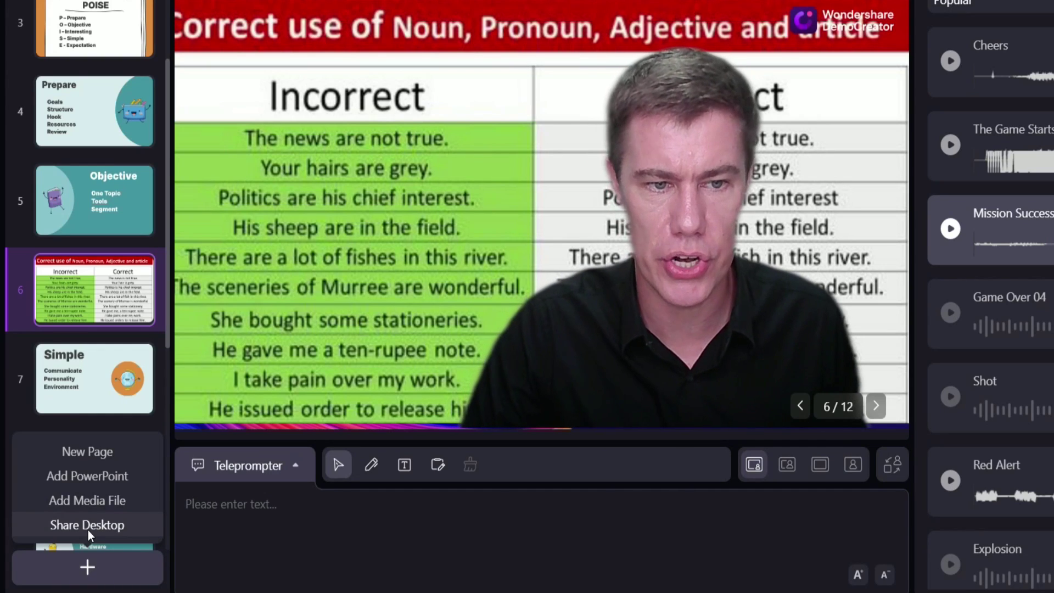
# Import the shared Demo Lesson Script 2 Word window as a new slide.
pyautogui.click(88, 526)
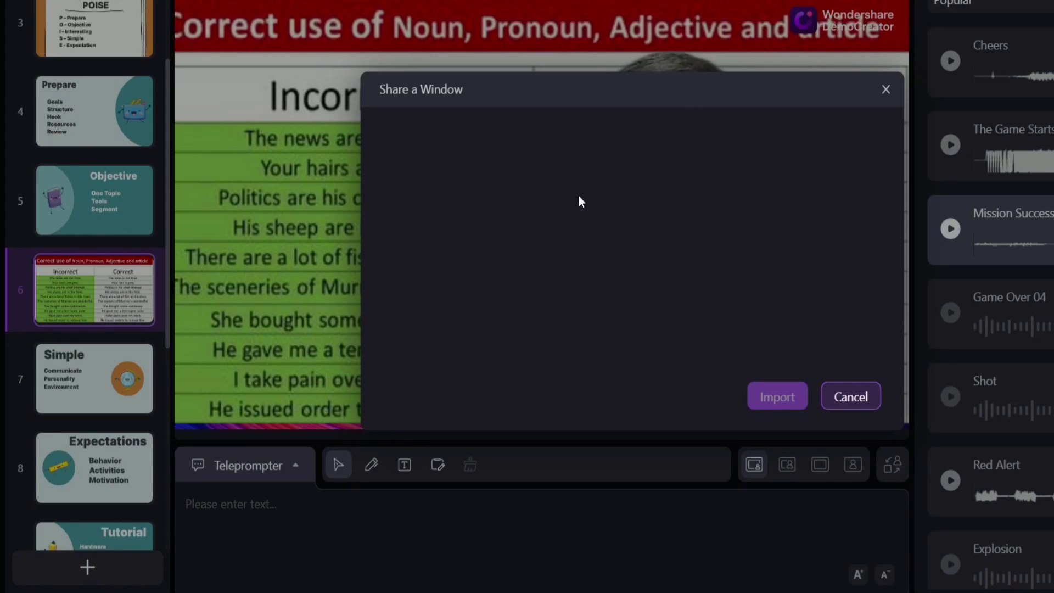
pyautogui.click(576, 169)
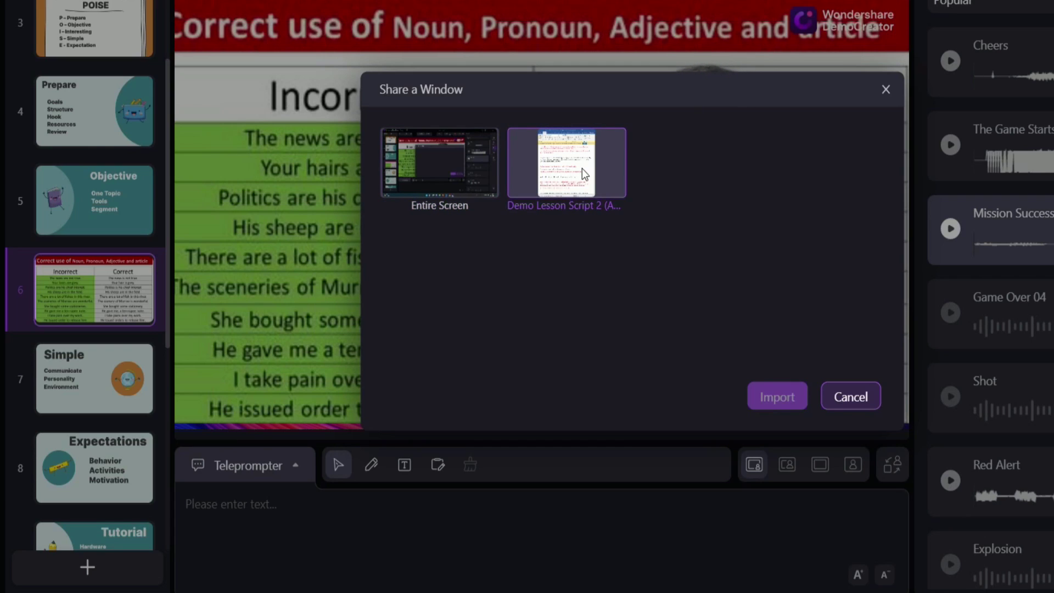
pyautogui.click(777, 396)
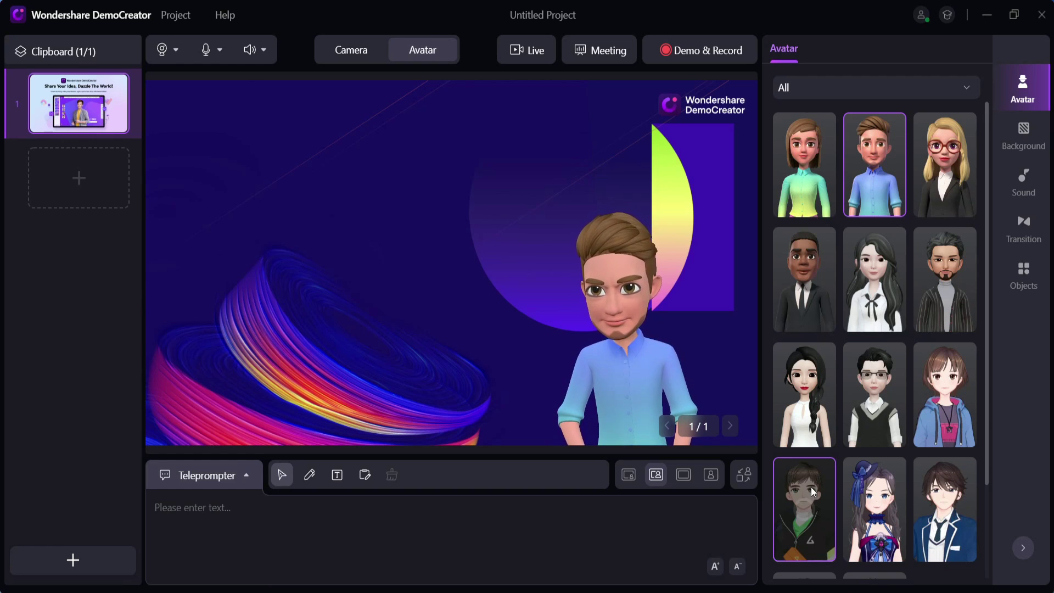
# Change the presenter's backdrop and preview the Cheers sound effect.
pyautogui.scroll(-1, 828, 384)
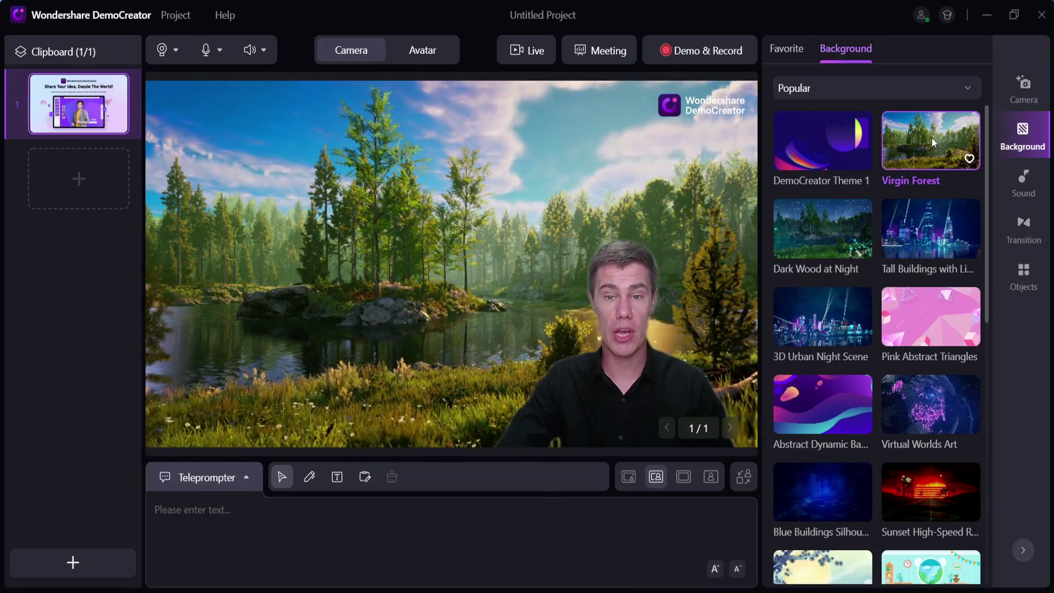
pyautogui.click(825, 215)
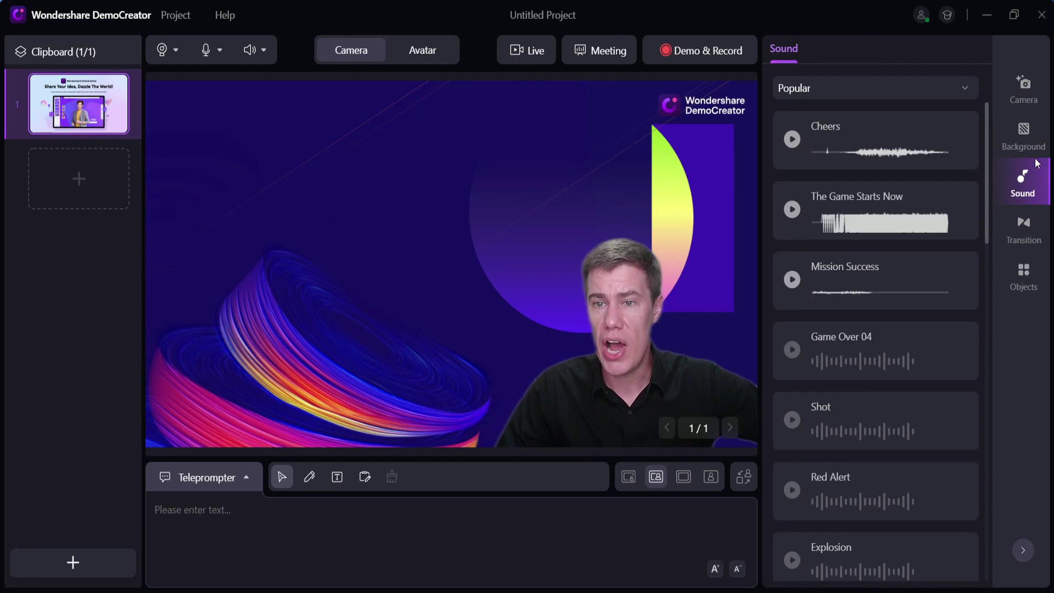
pyautogui.click(790, 142)
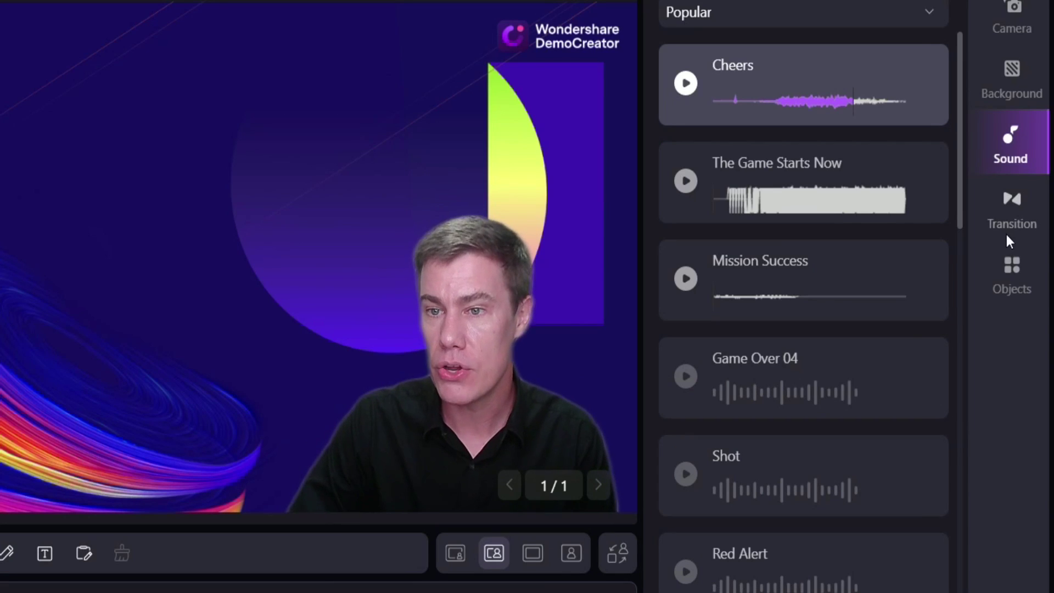
# Browse the Transition and Objects libraries, ending on the slide transition styles.
pyautogui.click(1018, 245)
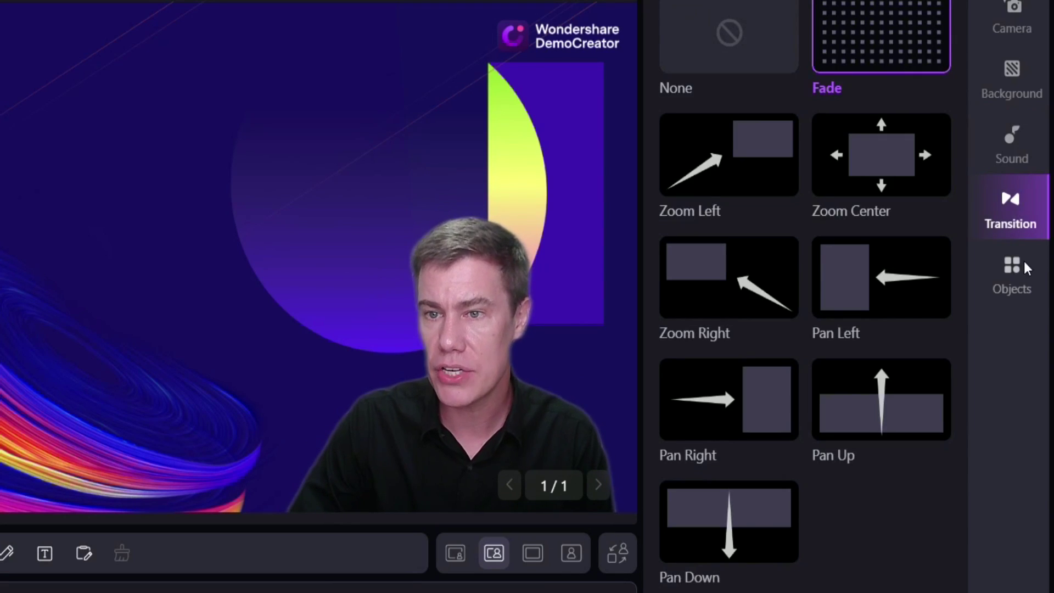
pyautogui.click(1026, 271)
pyautogui.click(1029, 198)
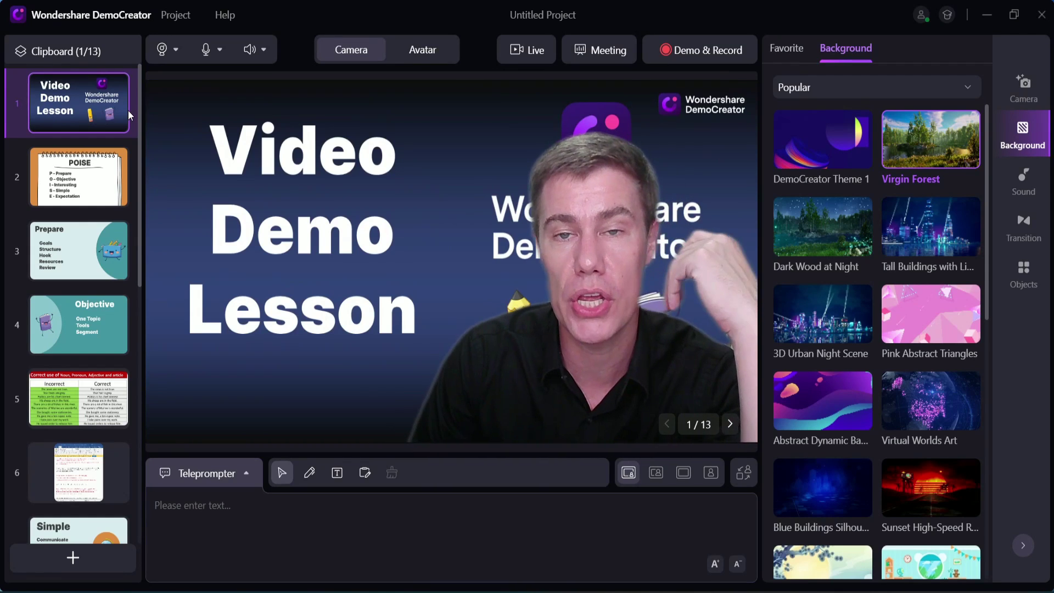
# Record a 1:34 lesson with F10, stop it, and open it in the editor.
pyautogui.press('F10')
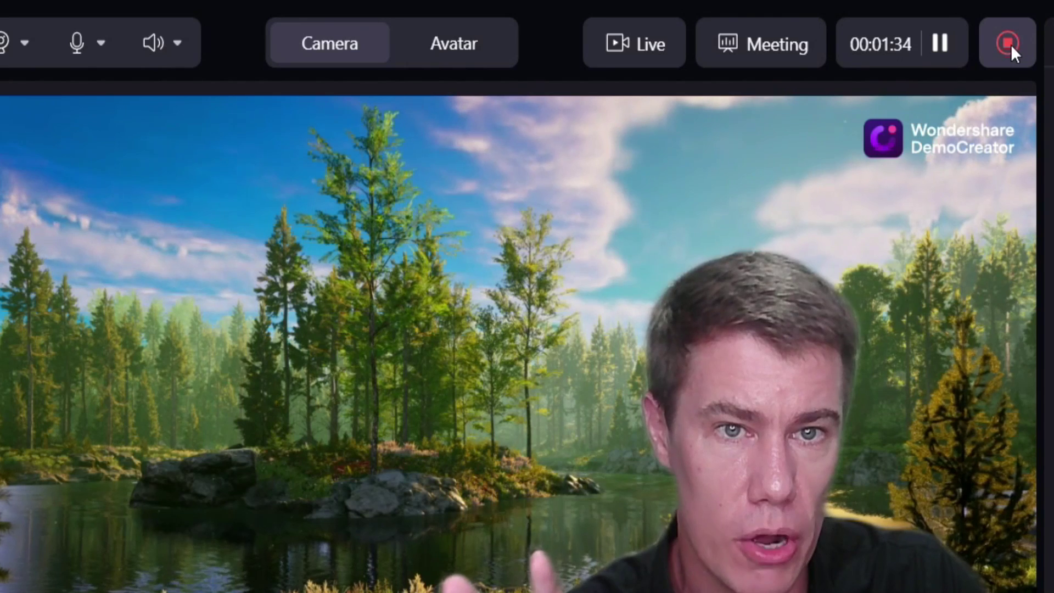
pyautogui.click(1009, 43)
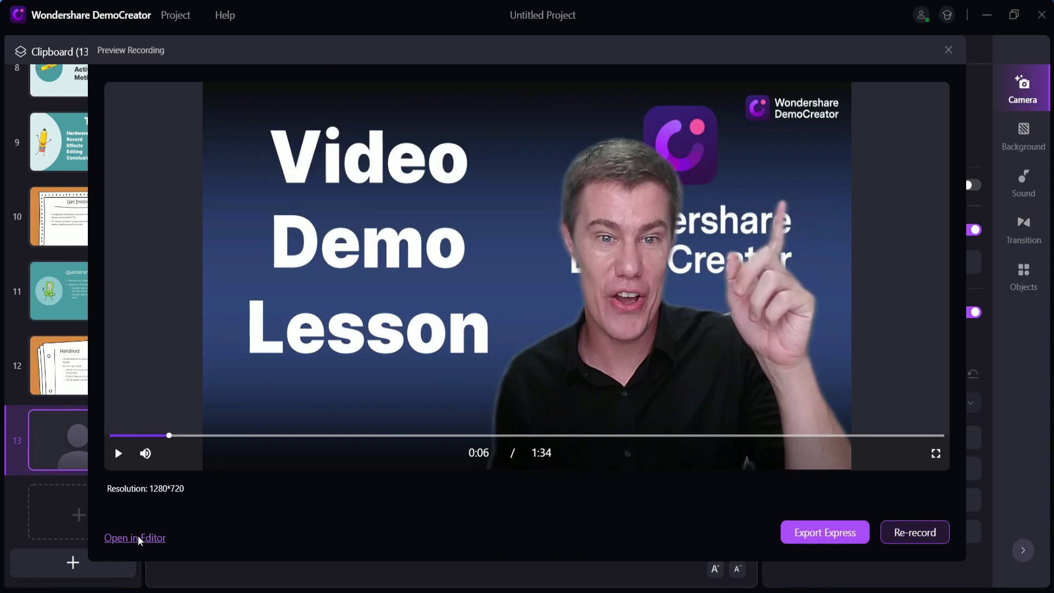
pyautogui.click(137, 535)
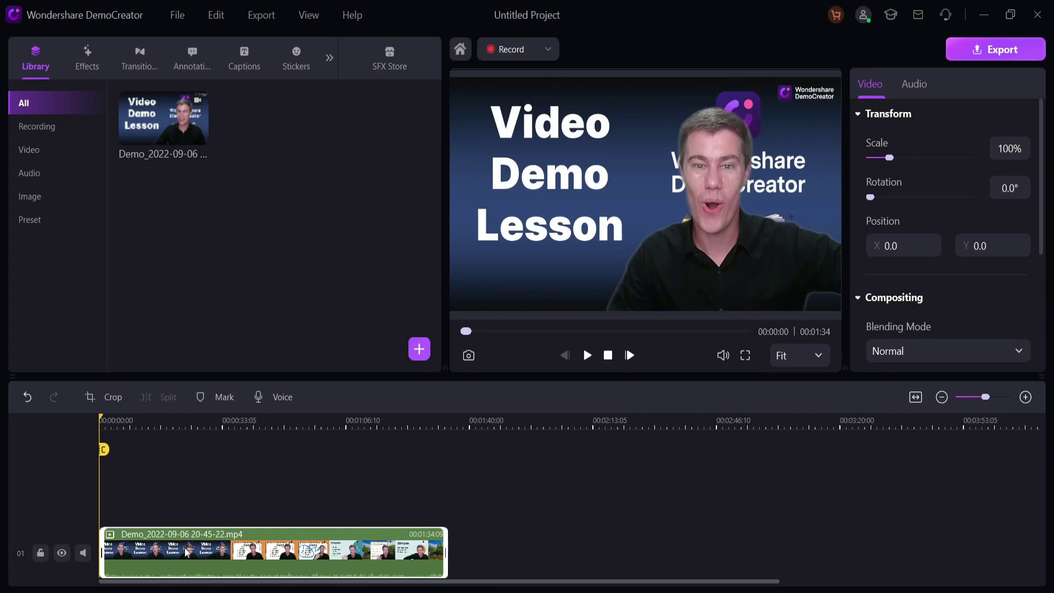
# Zoom the timeline and split the recording at about 7 s and 9 s.
pyautogui.moveTo(988, 397); pyautogui.dragTo(998, 399)
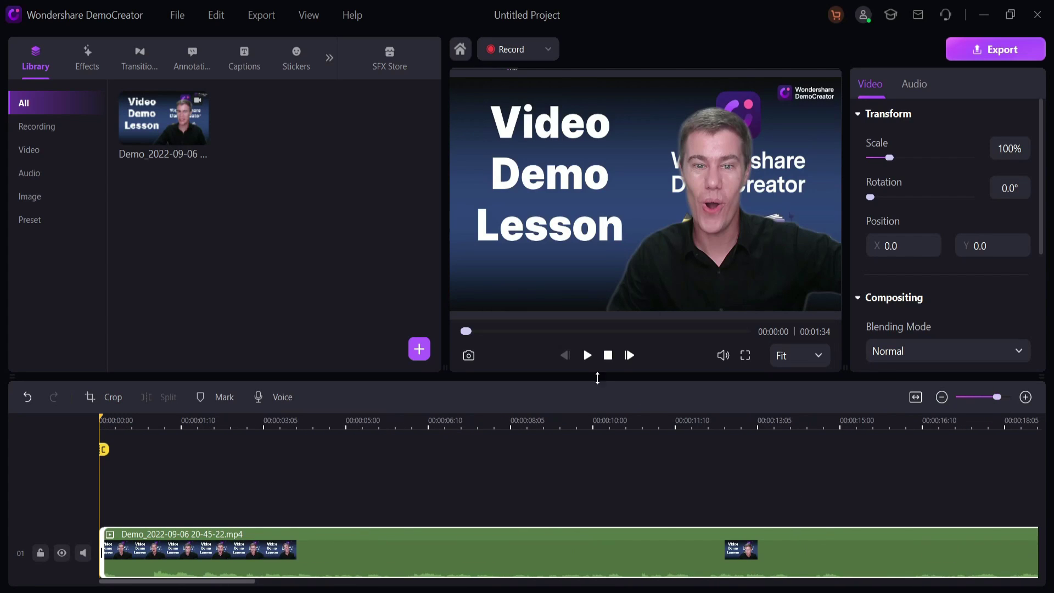
pyautogui.click(587, 355)
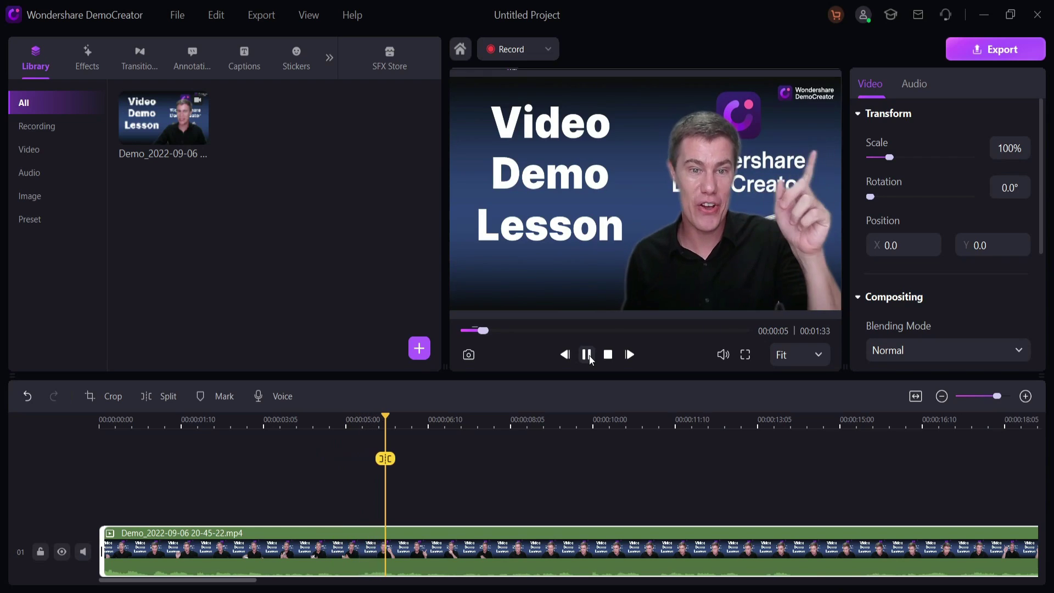
pyautogui.click(462, 465)
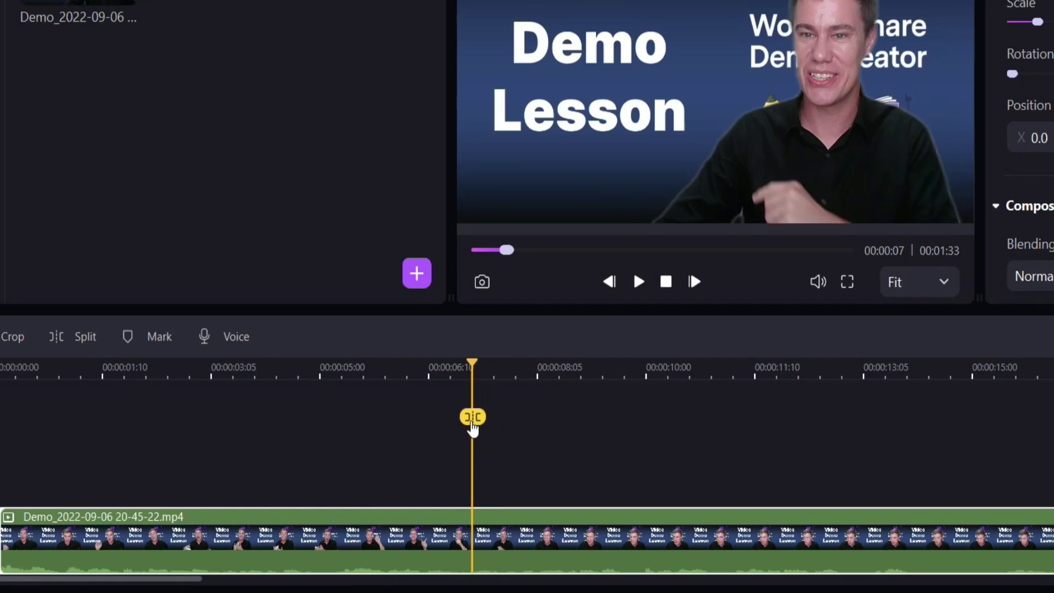
pyautogui.click(471, 427)
pyautogui.moveTo(469, 432); pyautogui.dragTo(640, 439)
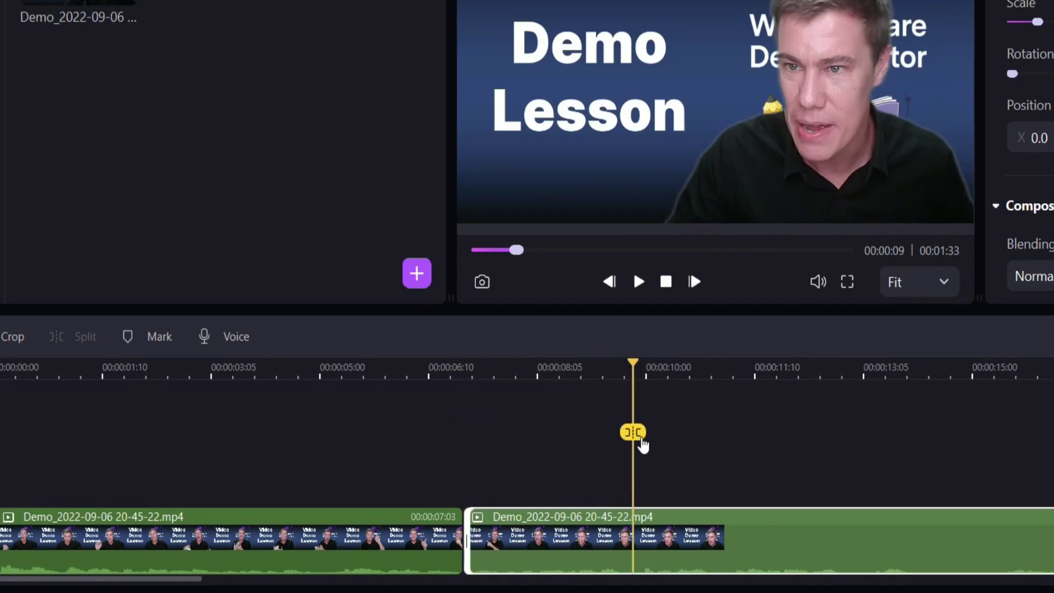
pyautogui.click(640, 439)
# Ripple-delete the 7–9 s piece, then add Opener 8, Lowerthird 1 and a Speaking Man sticker.
pyautogui.click(588, 562)
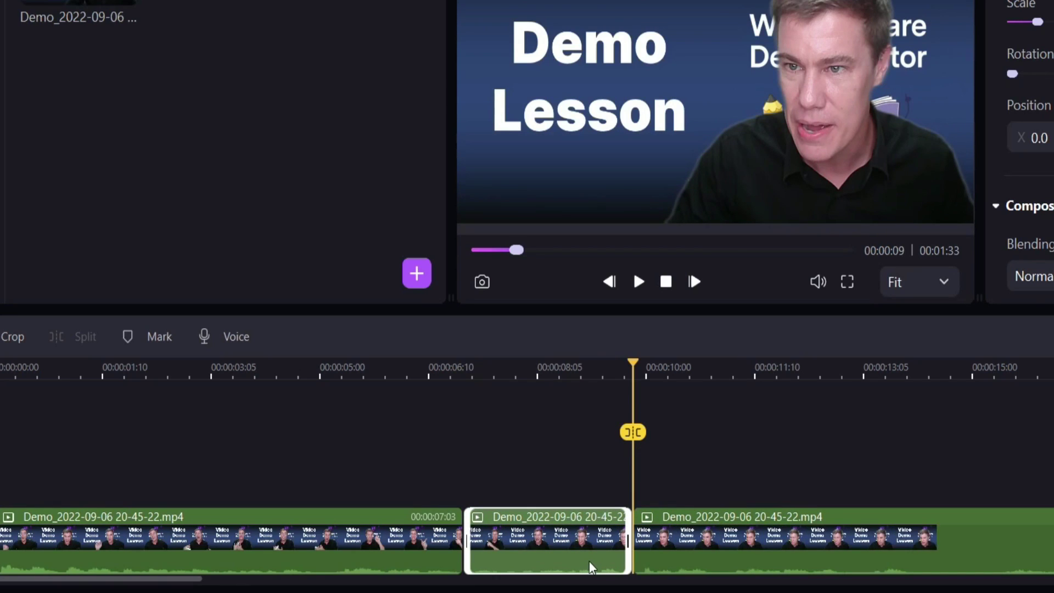
pyautogui.rightClick(581, 558)
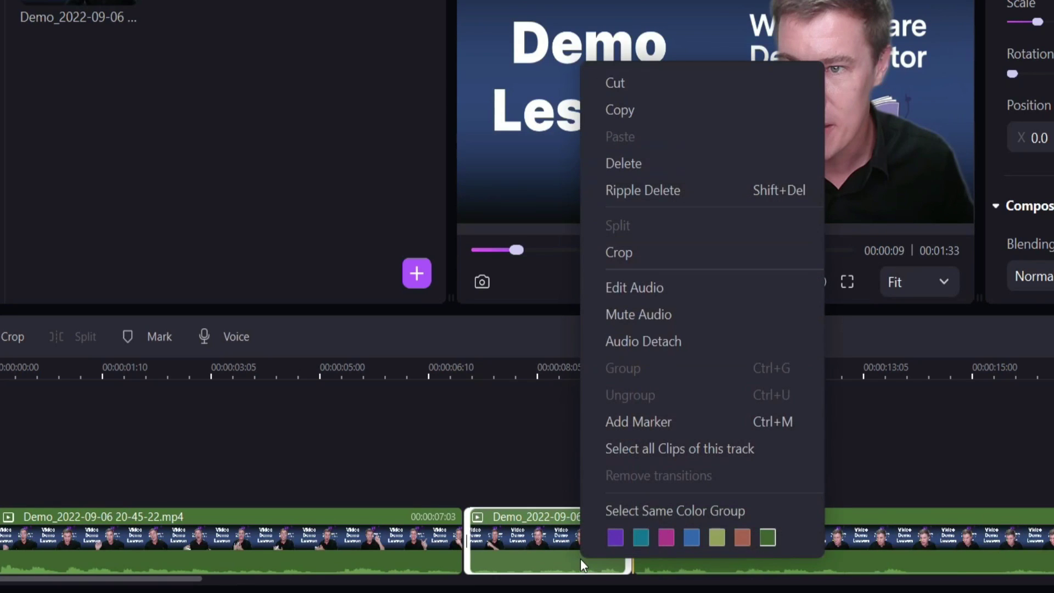
pyautogui.click(670, 195)
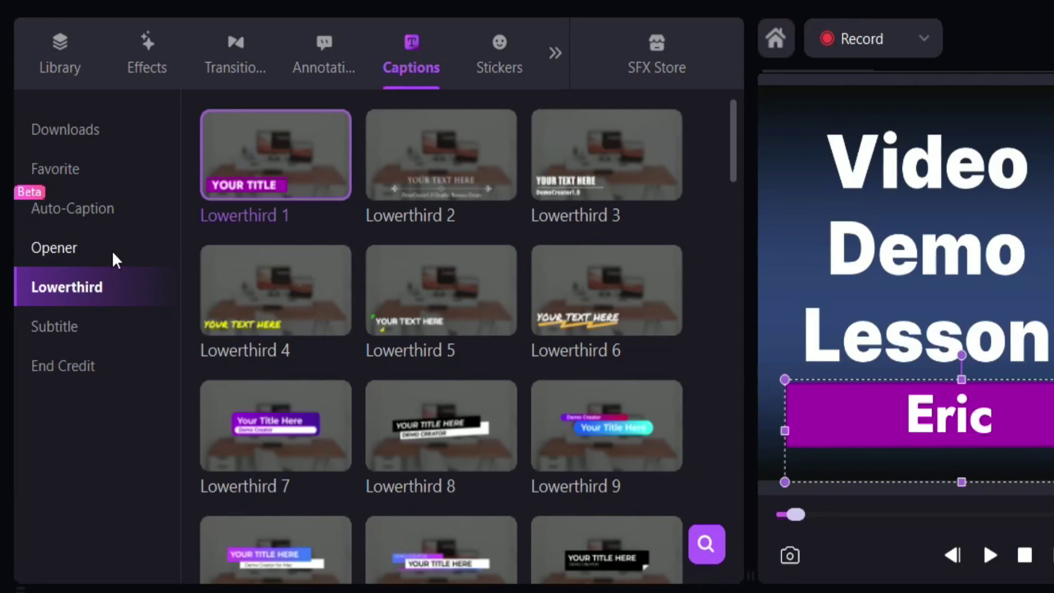
pyautogui.click(86, 250)
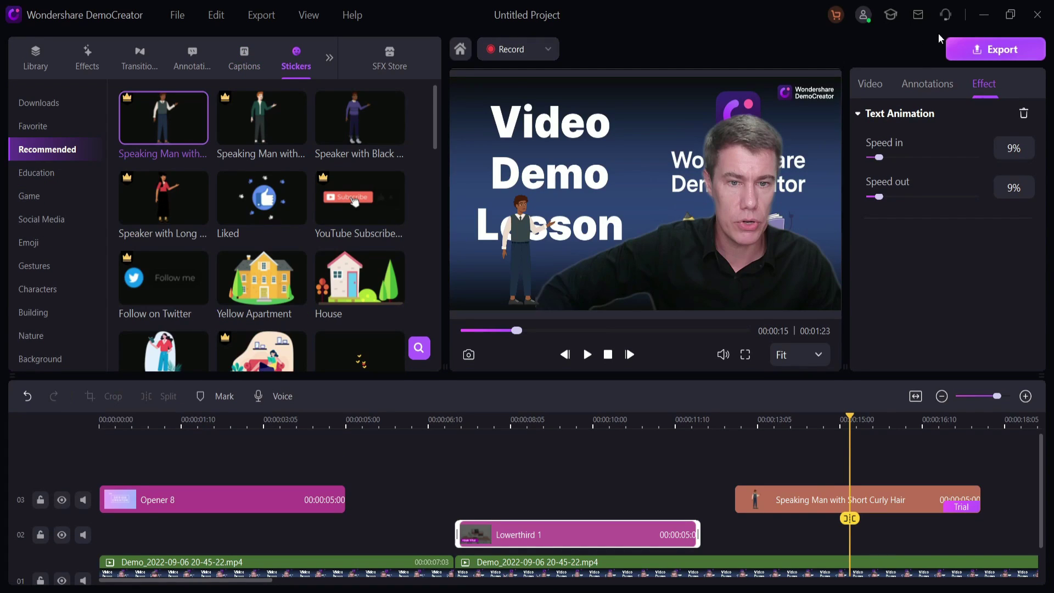
pyautogui.click(961, 42)
# Export the project as 'video 2' MP4 and play the file in VLC.
pyautogui.tripleClick(428, 140)
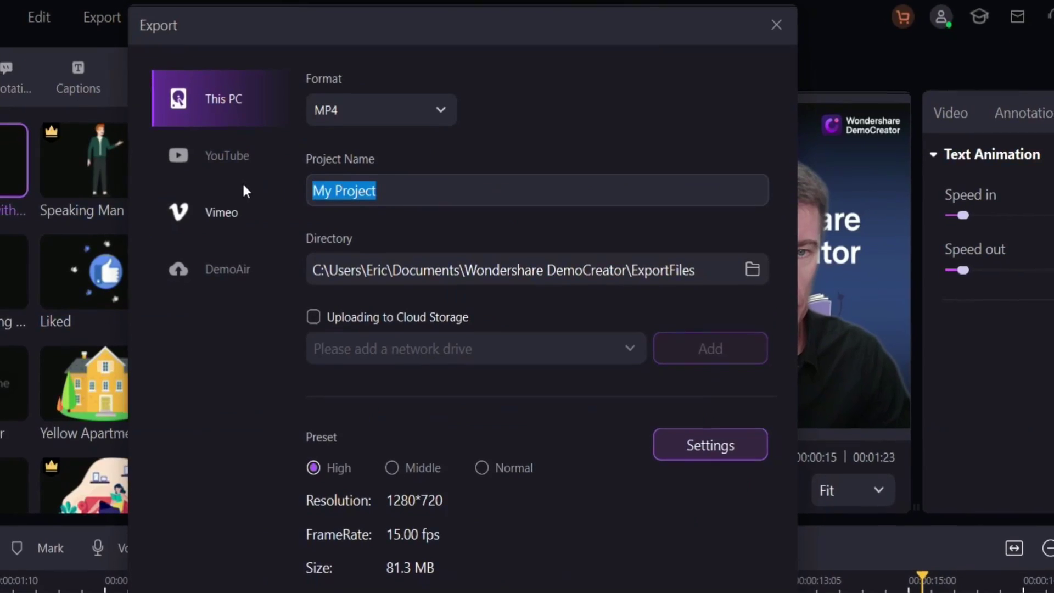
pyautogui.write('video 2')
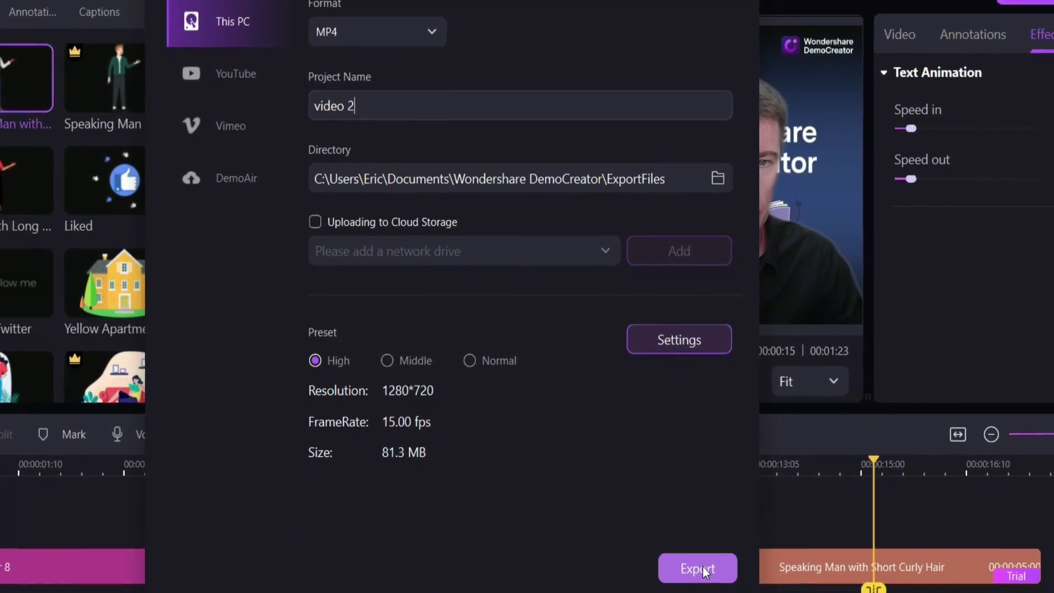
pyautogui.click(705, 588)
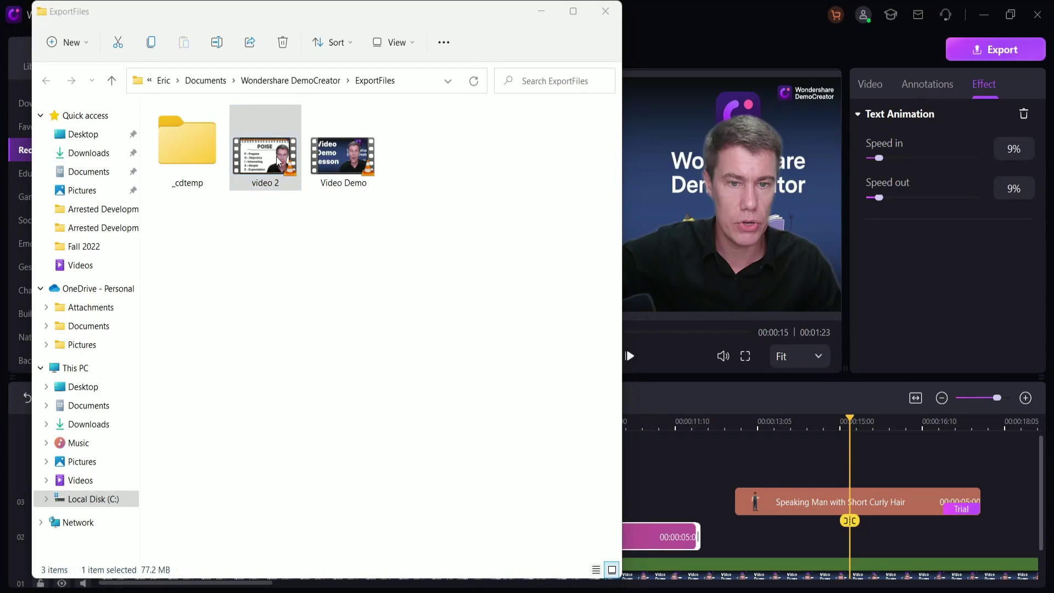
pyautogui.doubleClick(278, 162)
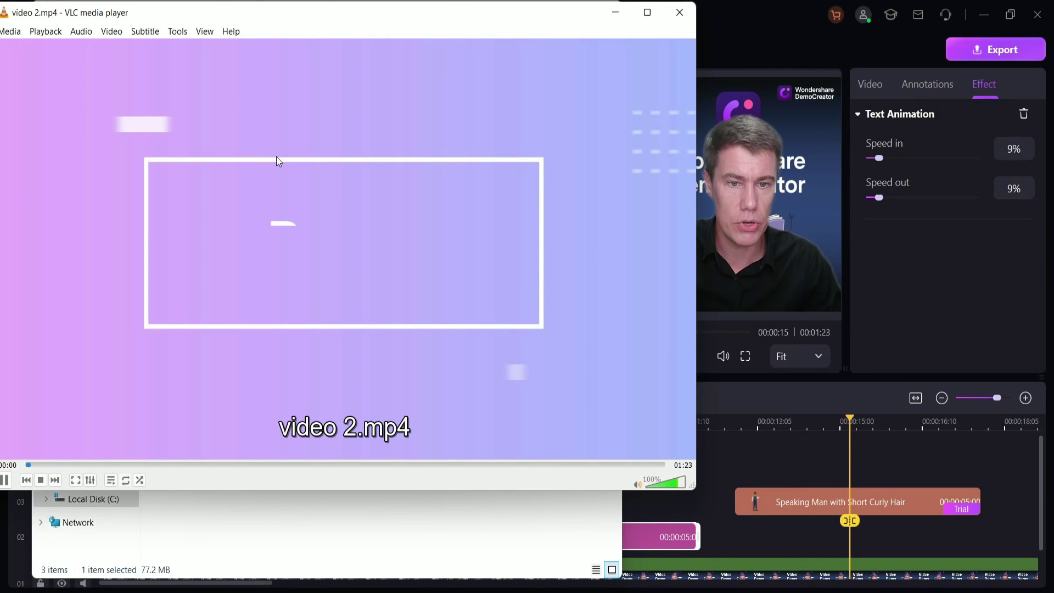